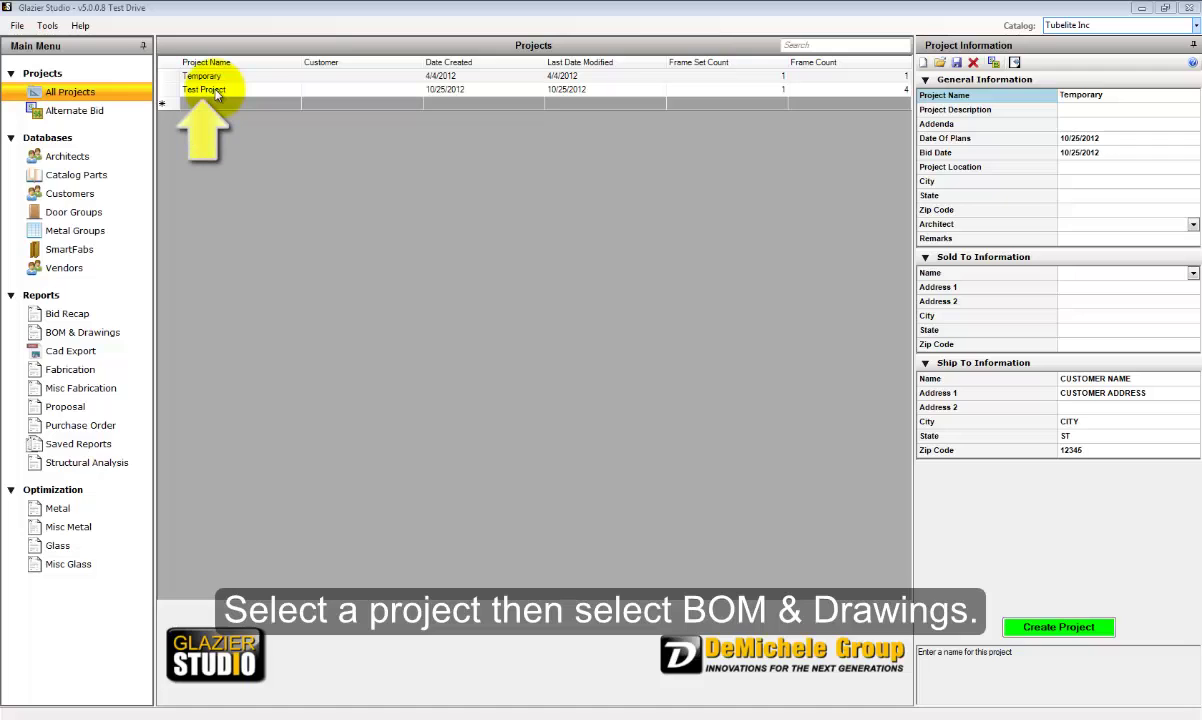
Step: Select Test Project in the All Projects list
{"action": "left_click", "coordinate": [215, 92]}
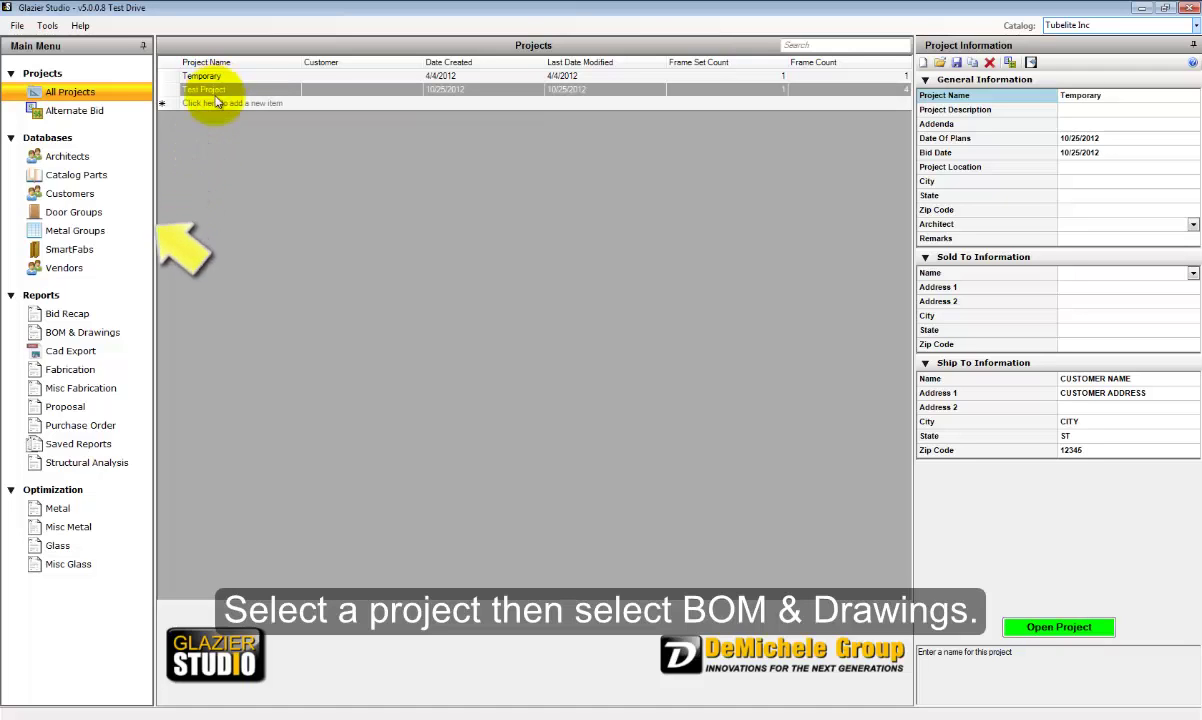
Step: Generate BOM & Drawings reports for all Test Project frames with the company logo excluded, then view them
{"action": "left_click", "coordinate": [105, 336]}
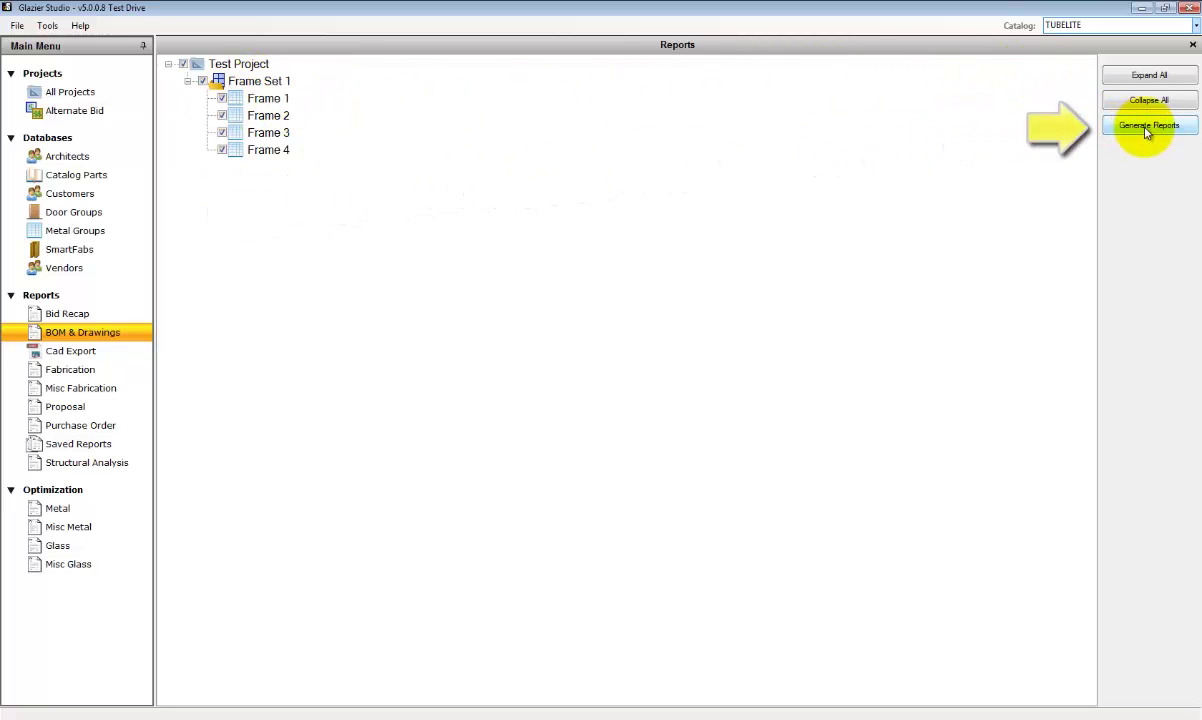
{"action": "left_click", "coordinate": [1147, 127]}
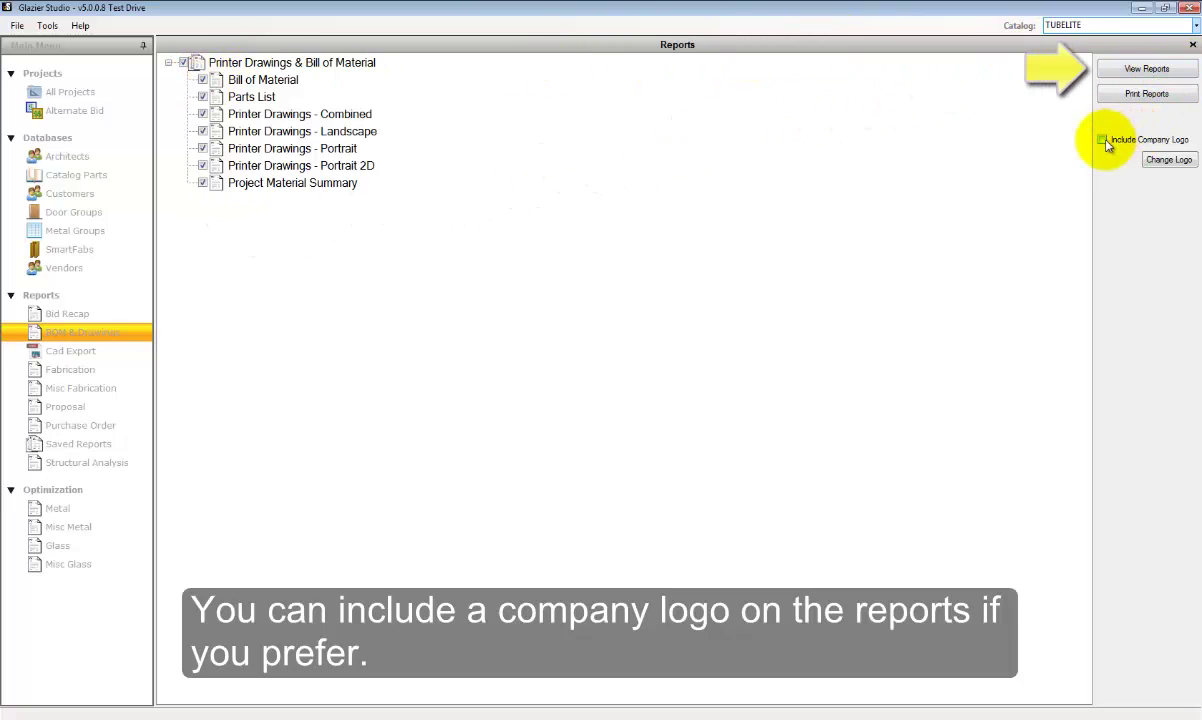
{"action": "left_click", "coordinate": [1102, 141]}
{"action": "left_click", "coordinate": [1146, 69]}
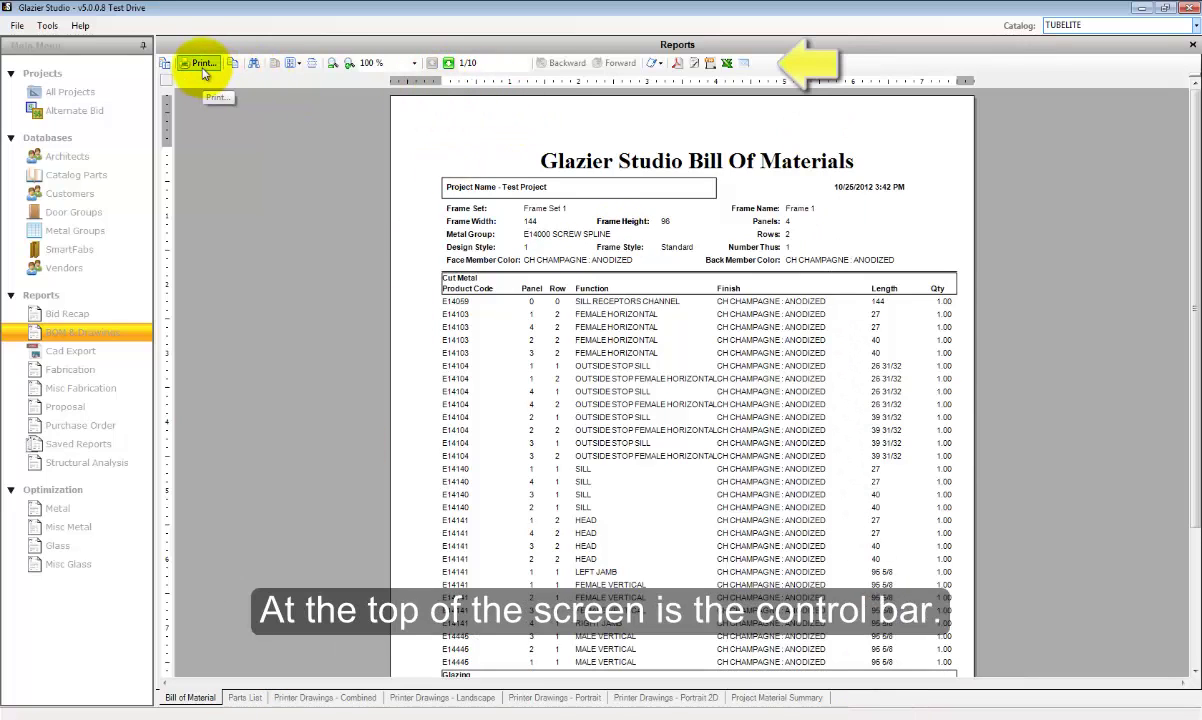
Step: Show the Bill of Materials two pages side by side and page ahead to pages 3–4 of 10
{"action": "left_click", "coordinate": [293, 64]}
{"action": "left_click", "coordinate": [308, 80]}
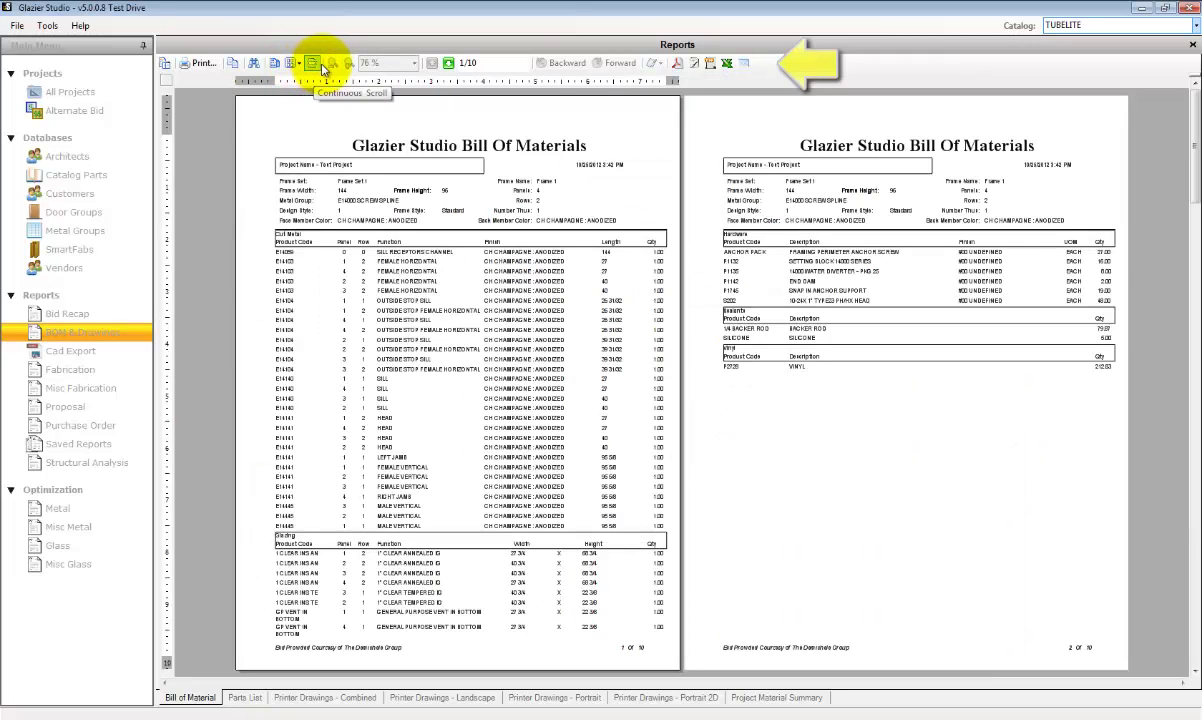
{"action": "left_click", "coordinate": [449, 64]}
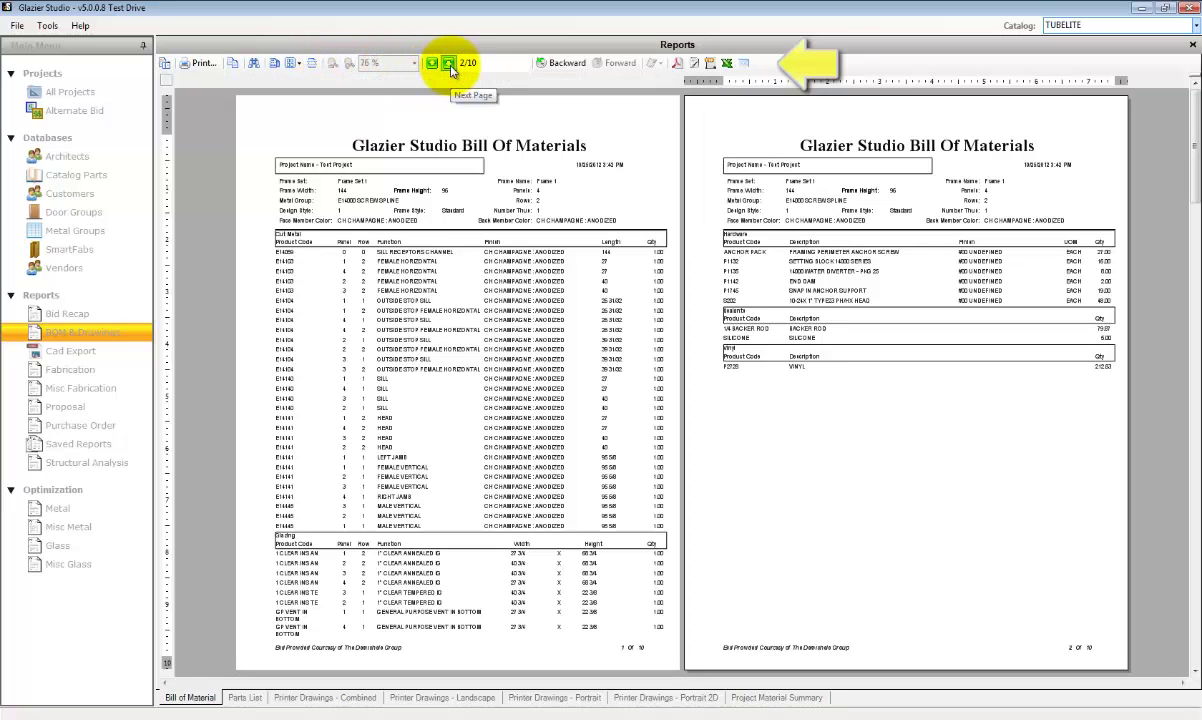
{"action": "left_click", "coordinate": [449, 64]}
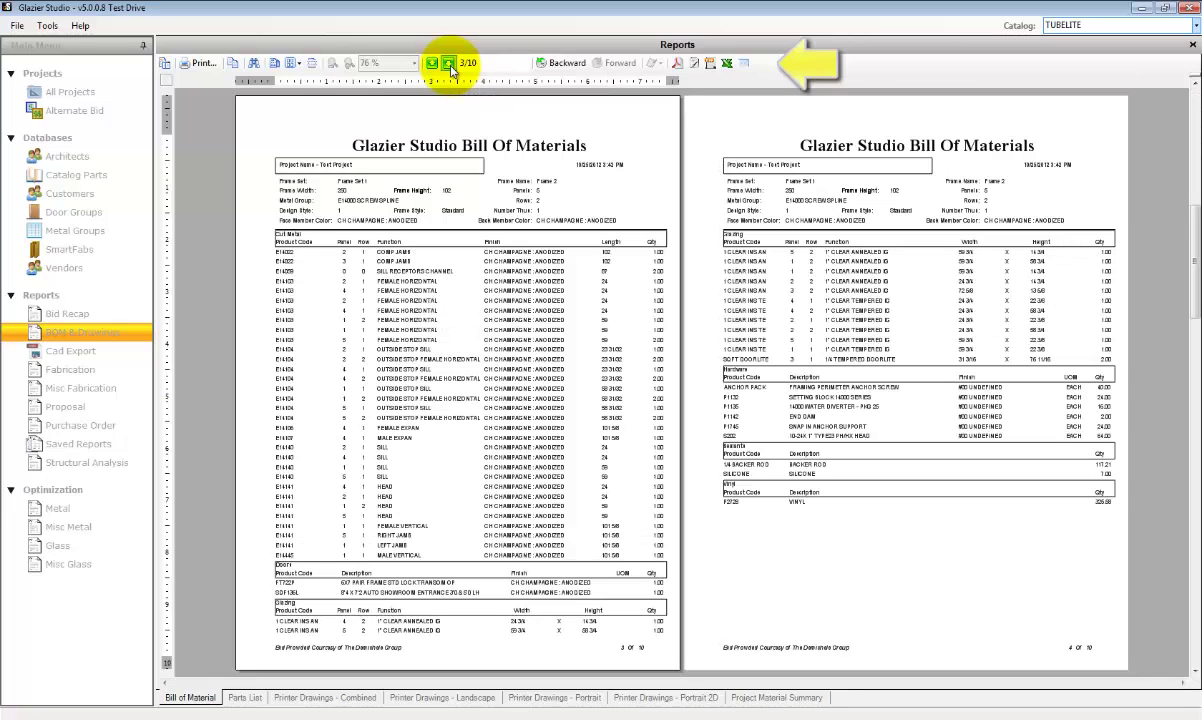
{"action": "left_click", "coordinate": [449, 64]}
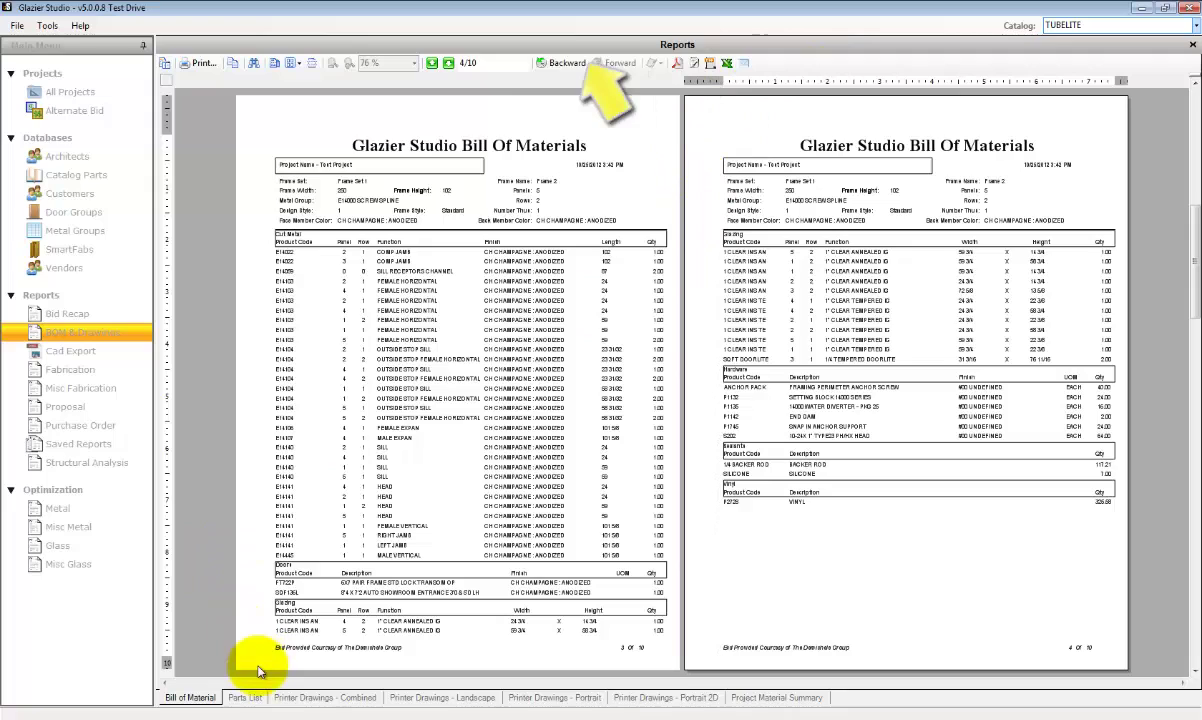
Step: Return the Bill of Materials to single-page view and step back one page
{"action": "left_click", "coordinate": [295, 66]}
{"action": "left_click", "coordinate": [299, 86]}
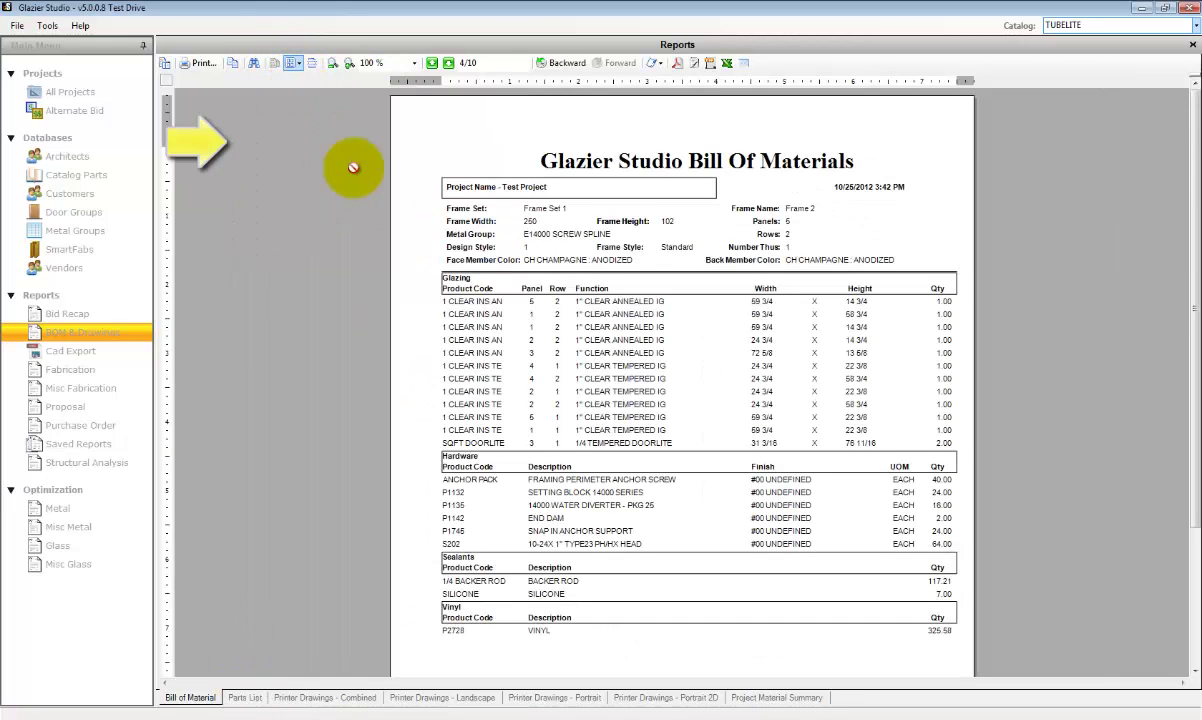
{"action": "left_click", "coordinate": [432, 64]}
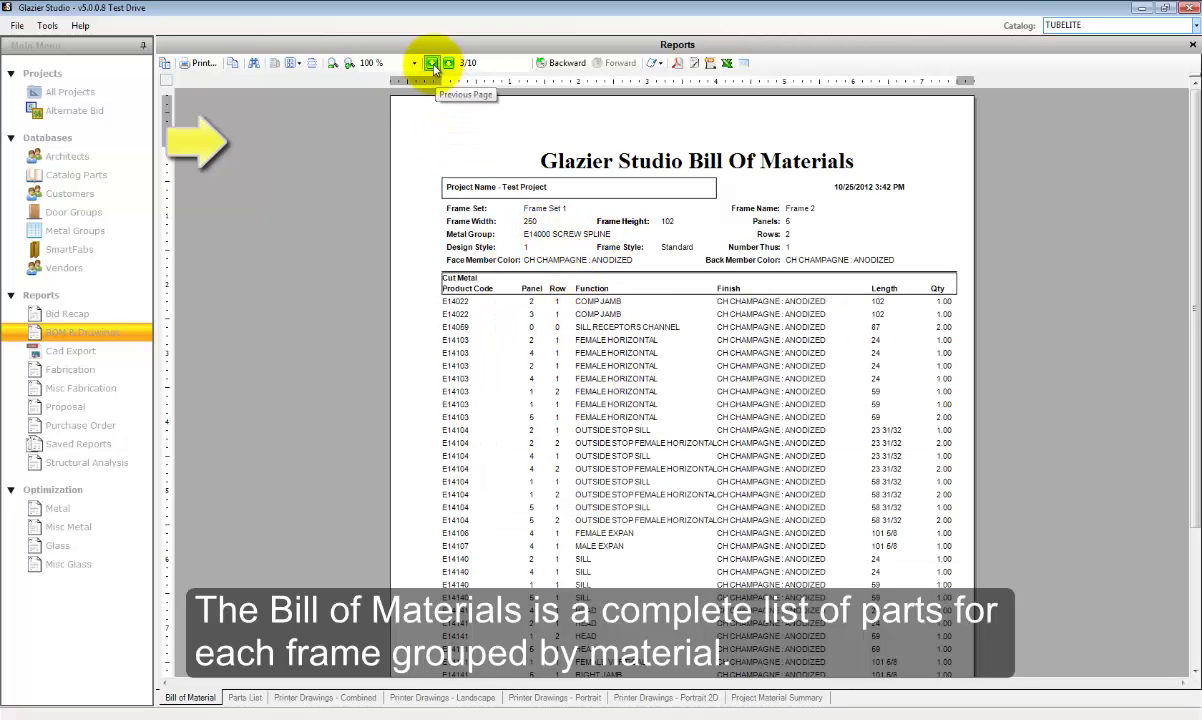
{"action": "scroll", "coordinate": [625, 300], "scroll_direction": "down", "scroll_amount": 3}
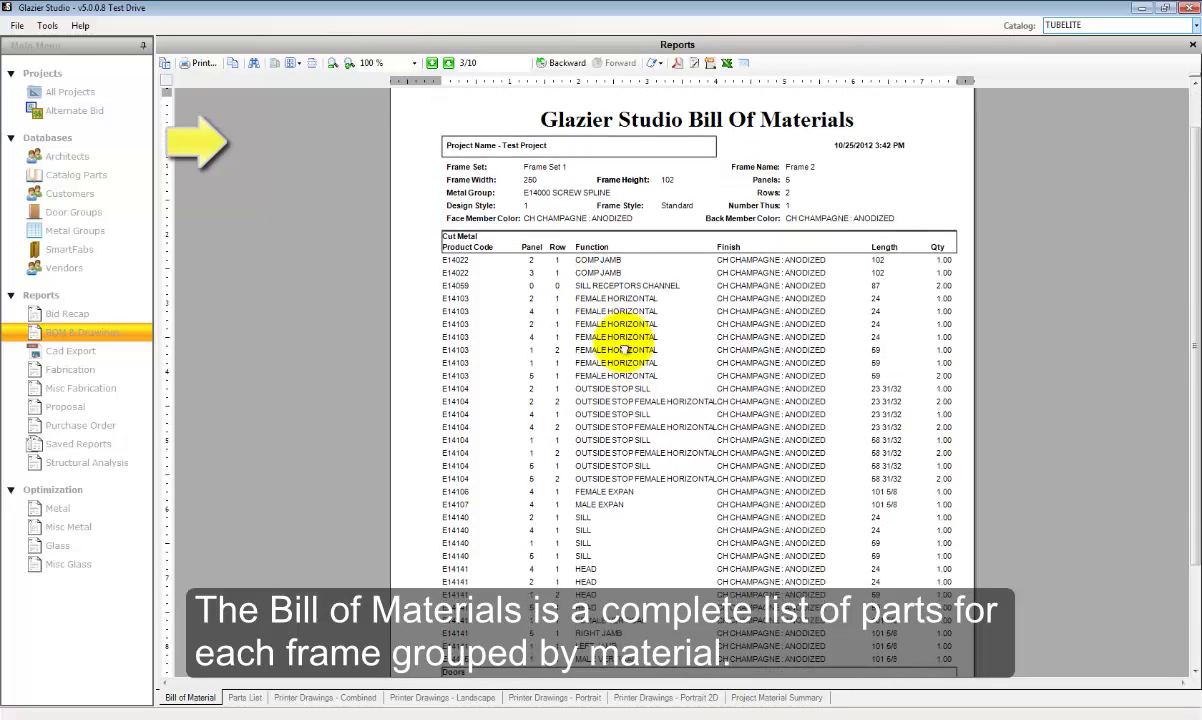
{"action": "scroll", "coordinate": [632, 293], "scroll_direction": "down", "scroll_amount": 1}
{"action": "scroll", "coordinate": [636, 310], "scroll_direction": "up", "scroll_amount": 3}
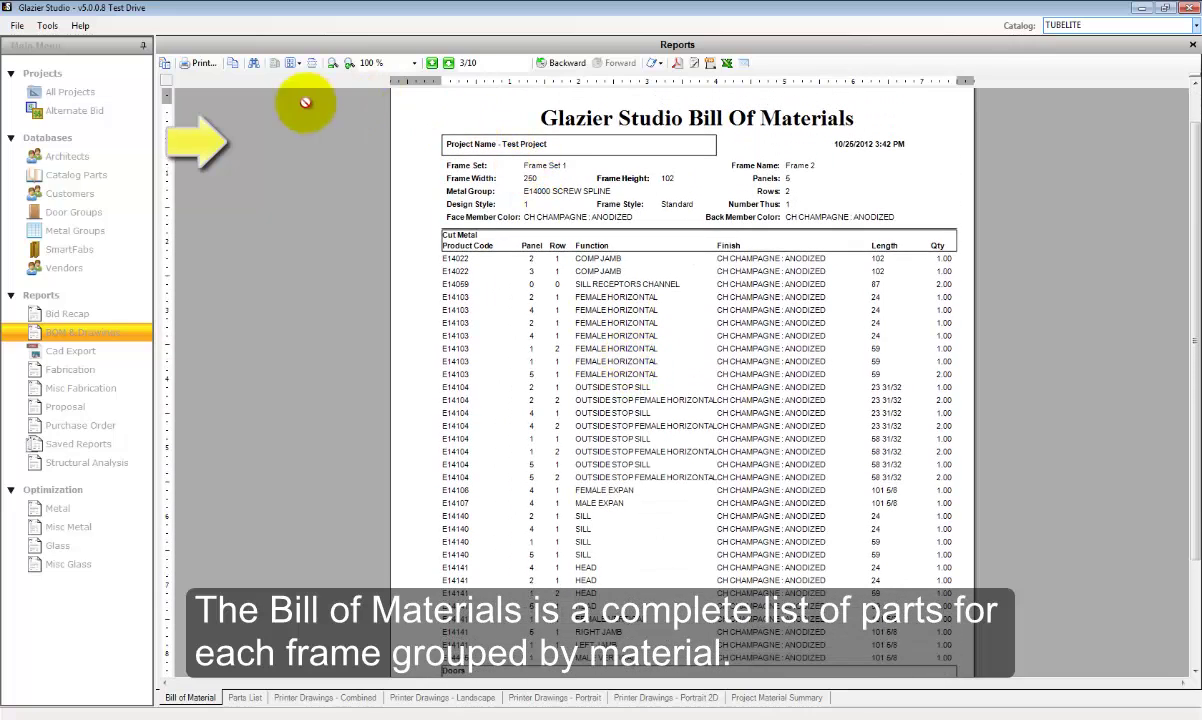
Step: Review both pages of the Parts List, then bring up the combined printer drawings
{"action": "left_click", "coordinate": [250, 702]}
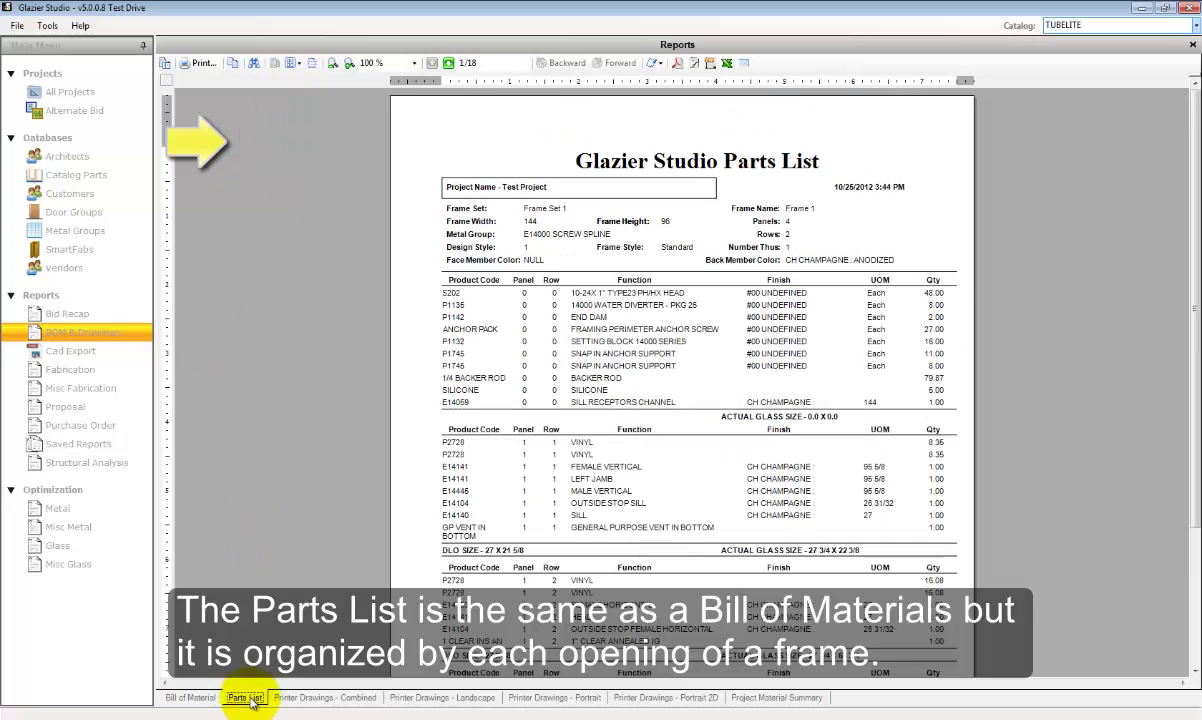
{"action": "scroll", "coordinate": [664, 379], "scroll_direction": "down", "scroll_amount": 2}
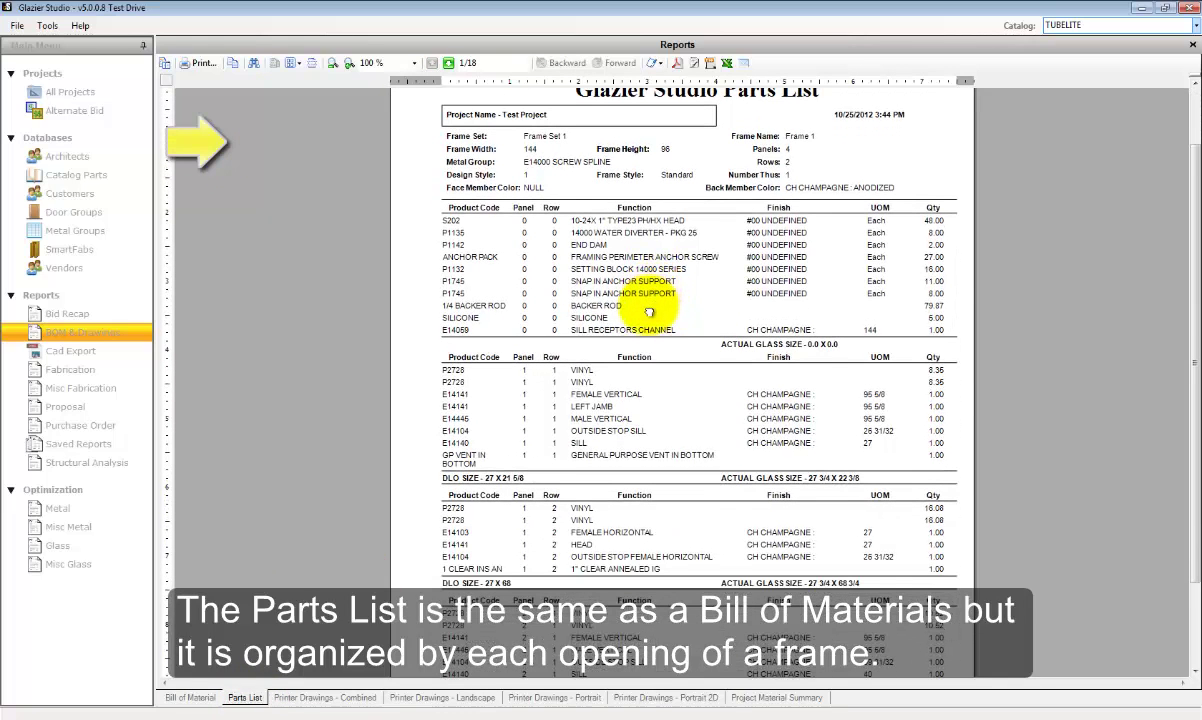
{"action": "scroll", "coordinate": [608, 302], "scroll_direction": "up", "scroll_amount": 1}
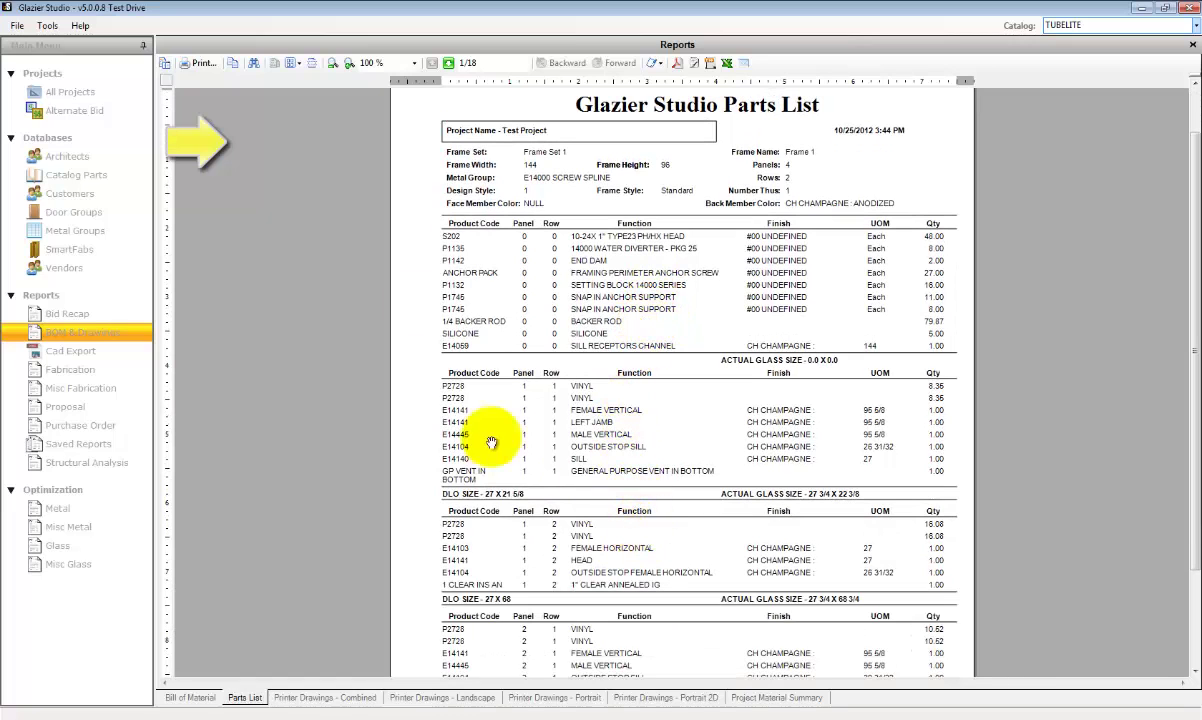
{"action": "left_click", "coordinate": [448, 63]}
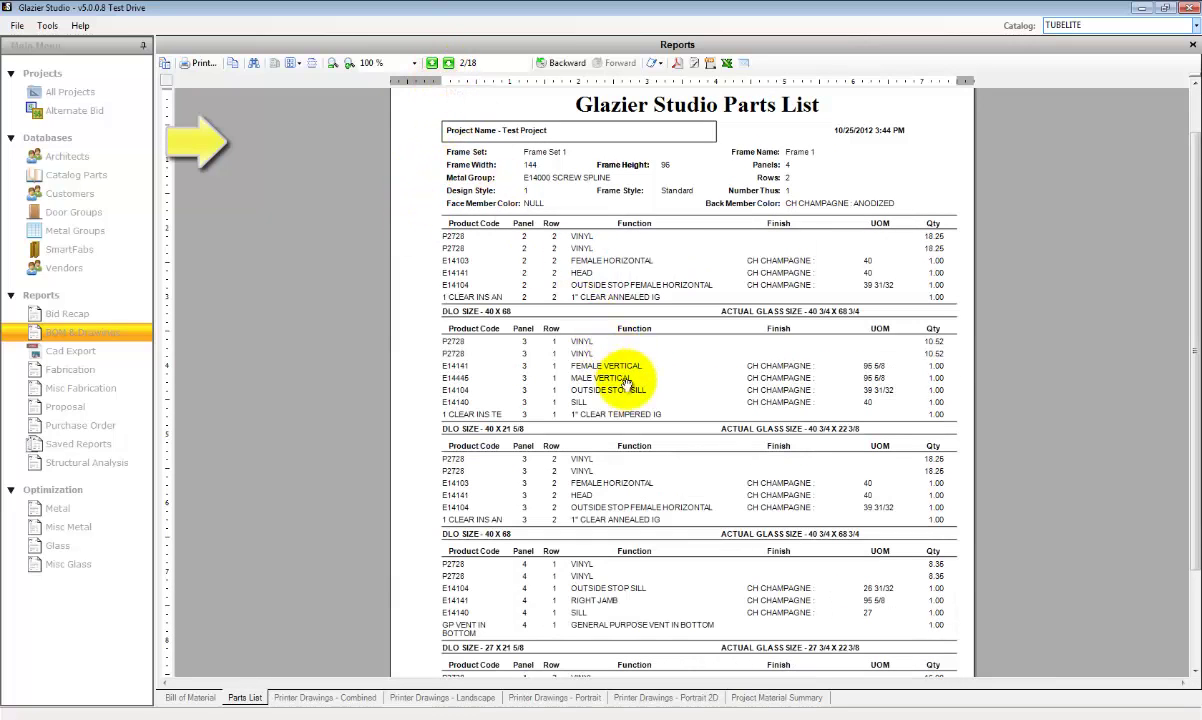
{"action": "left_click", "coordinate": [302, 699]}
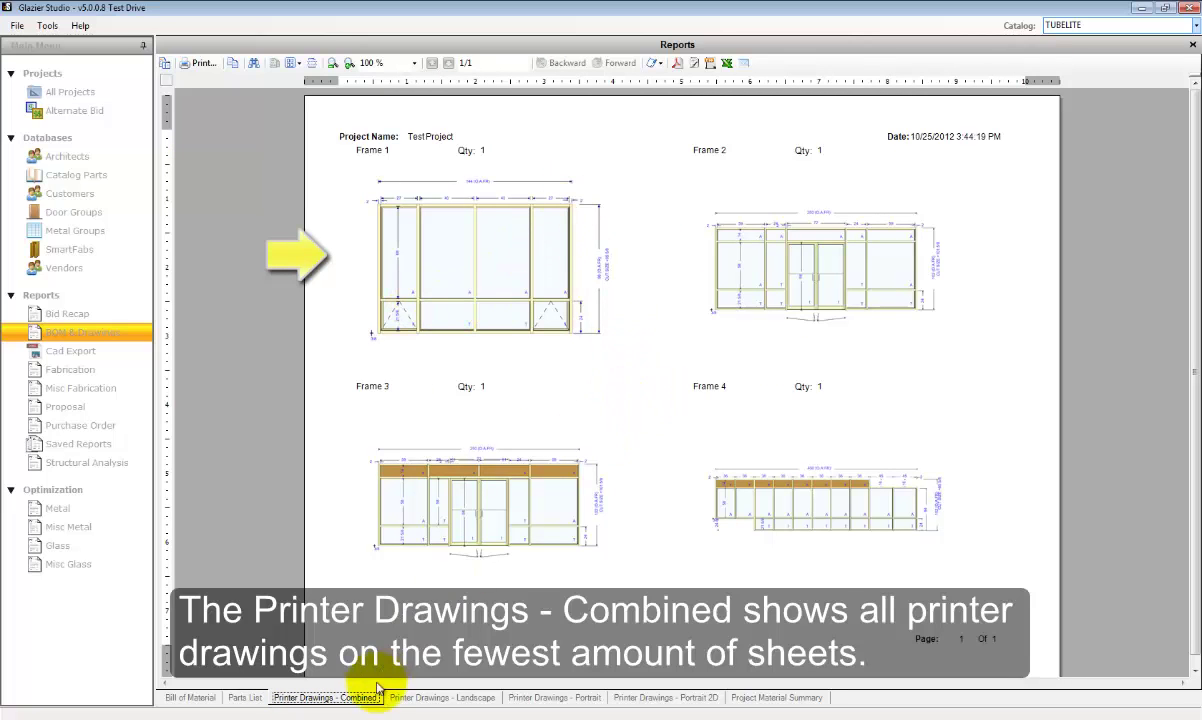
Step: Enable Print Door Groups and Print Glass List for the landscape printer drawings and accept
{"action": "left_click", "coordinate": [425, 703]}
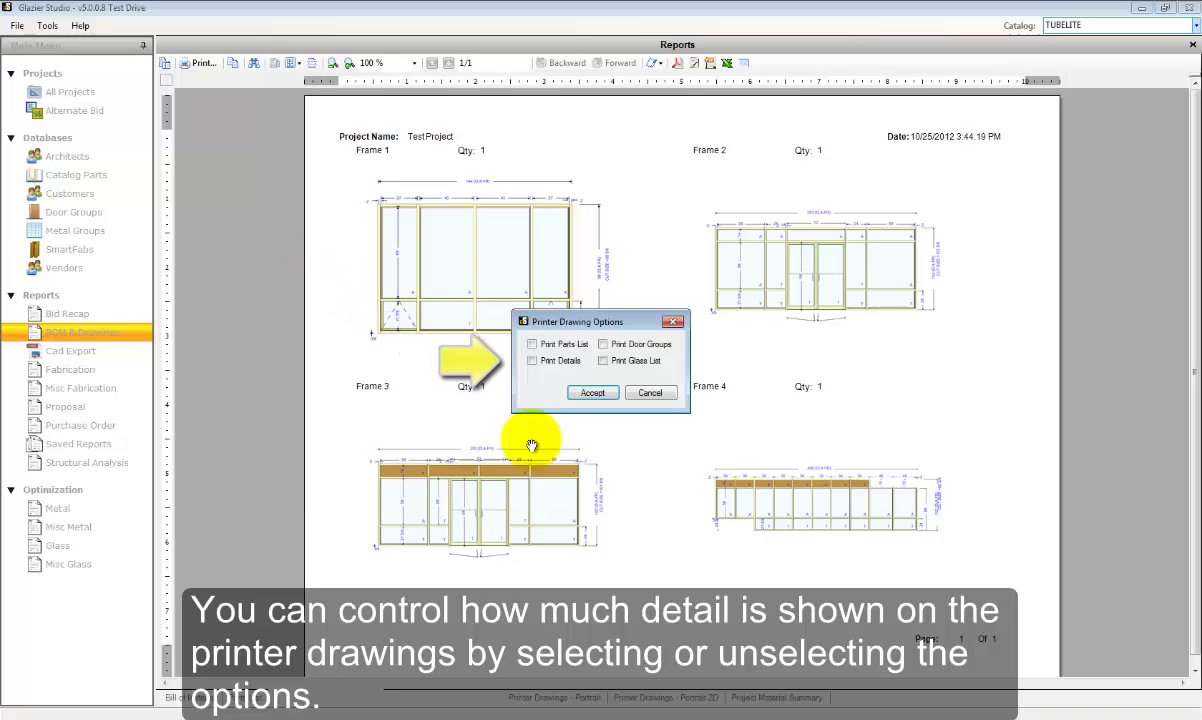
{"action": "left_click", "coordinate": [532, 344]}
{"action": "left_click", "coordinate": [532, 360]}
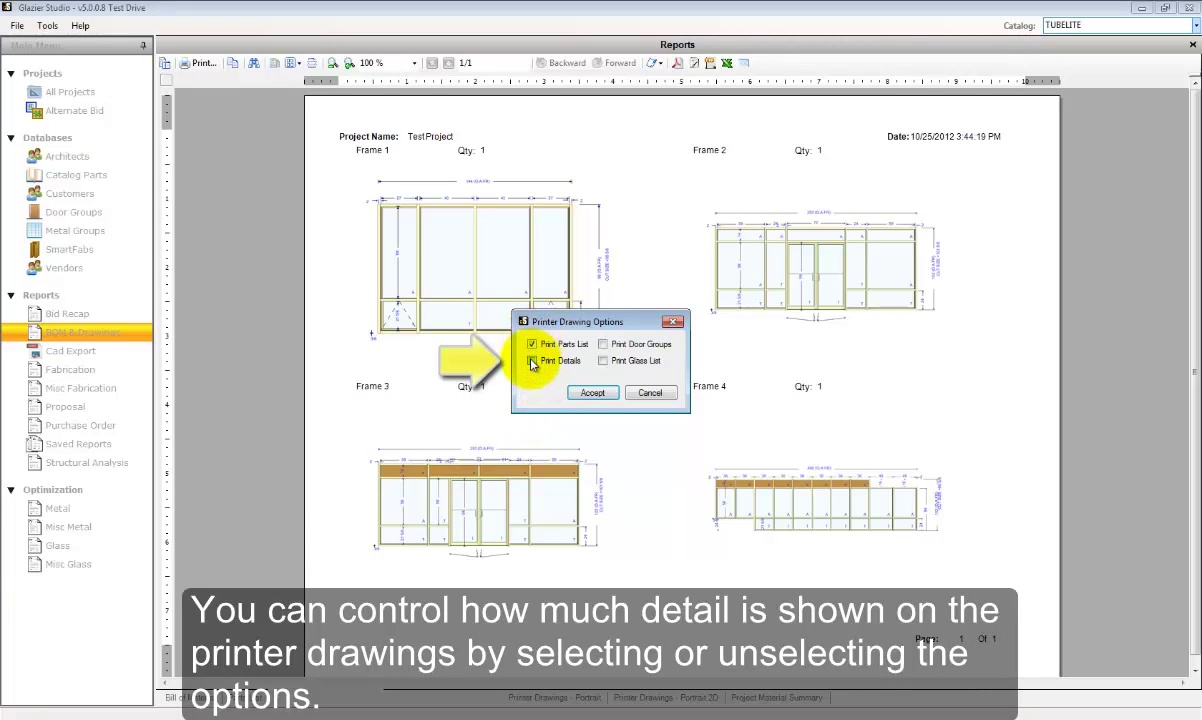
{"action": "left_click", "coordinate": [603, 344]}
{"action": "left_click", "coordinate": [603, 360]}
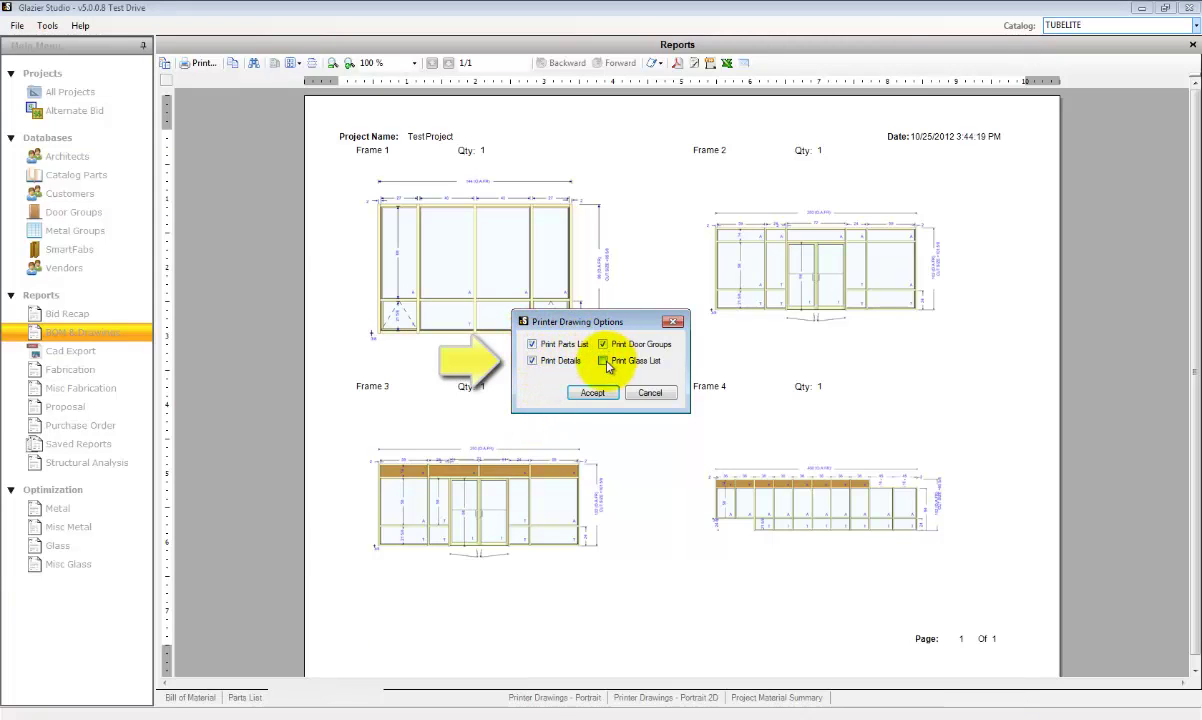
{"action": "left_click", "coordinate": [592, 393]}
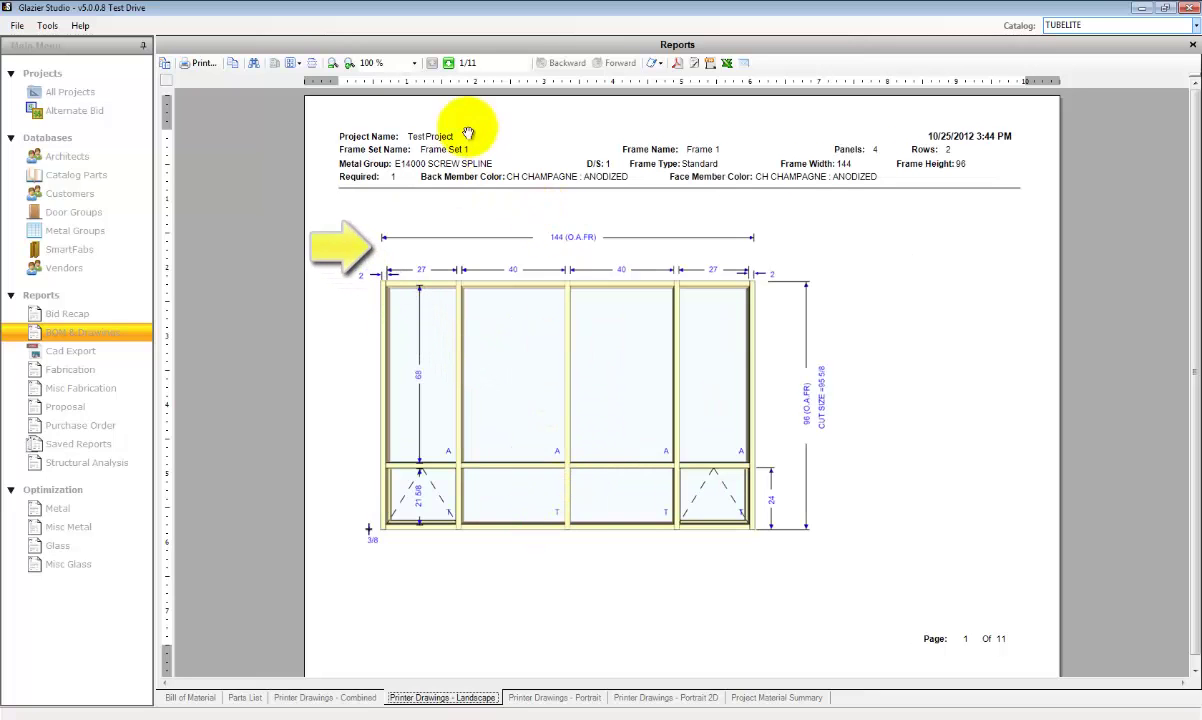
Step: Page through the landscape drawings to page 4 of 11, showing Frame 2's parts
{"action": "left_click", "coordinate": [448, 64]}
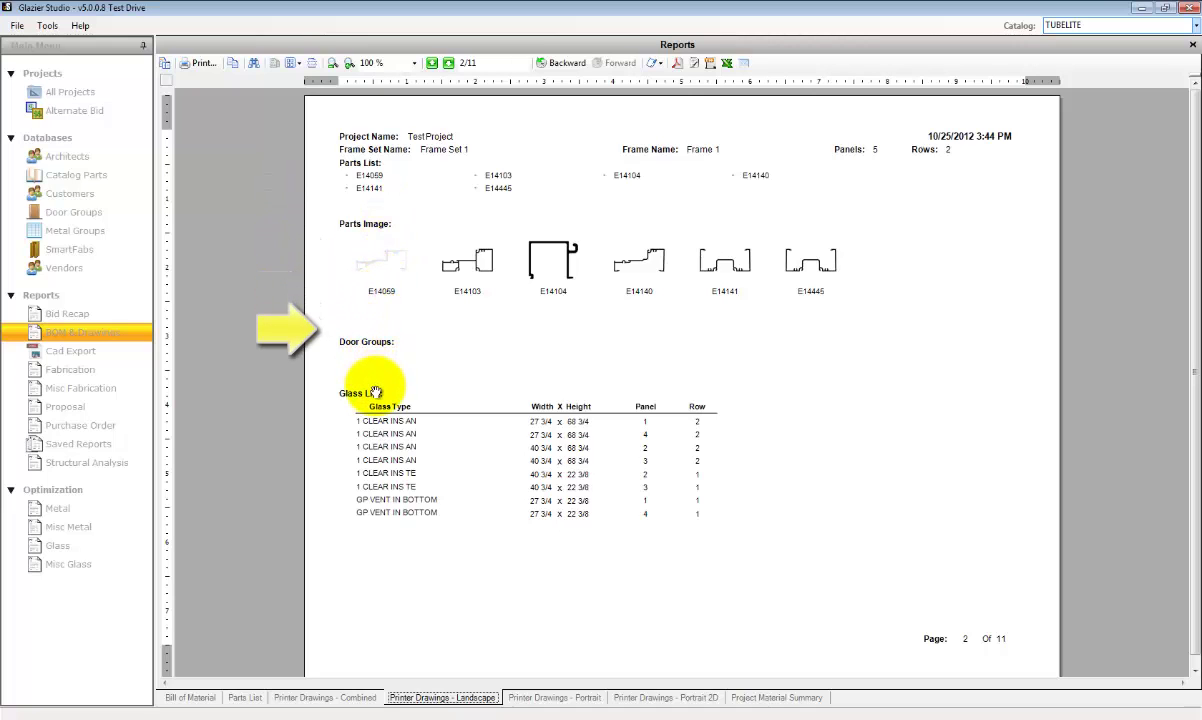
{"action": "left_click", "coordinate": [449, 63]}
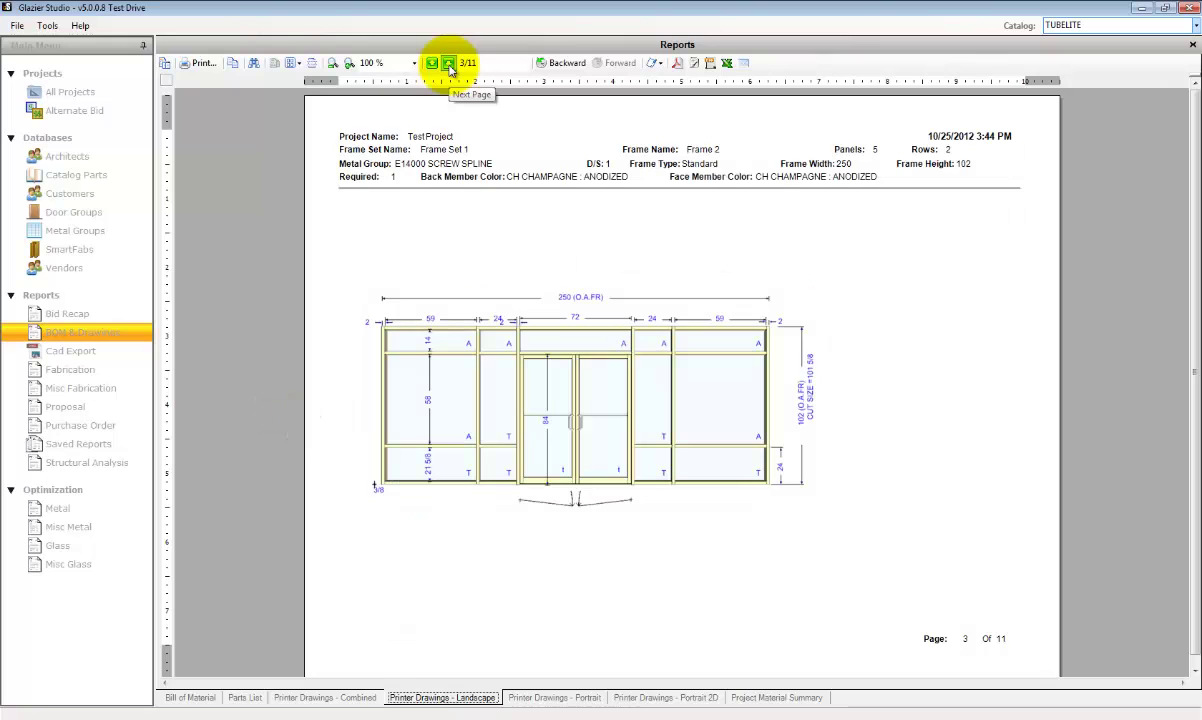
{"action": "left_click", "coordinate": [449, 63]}
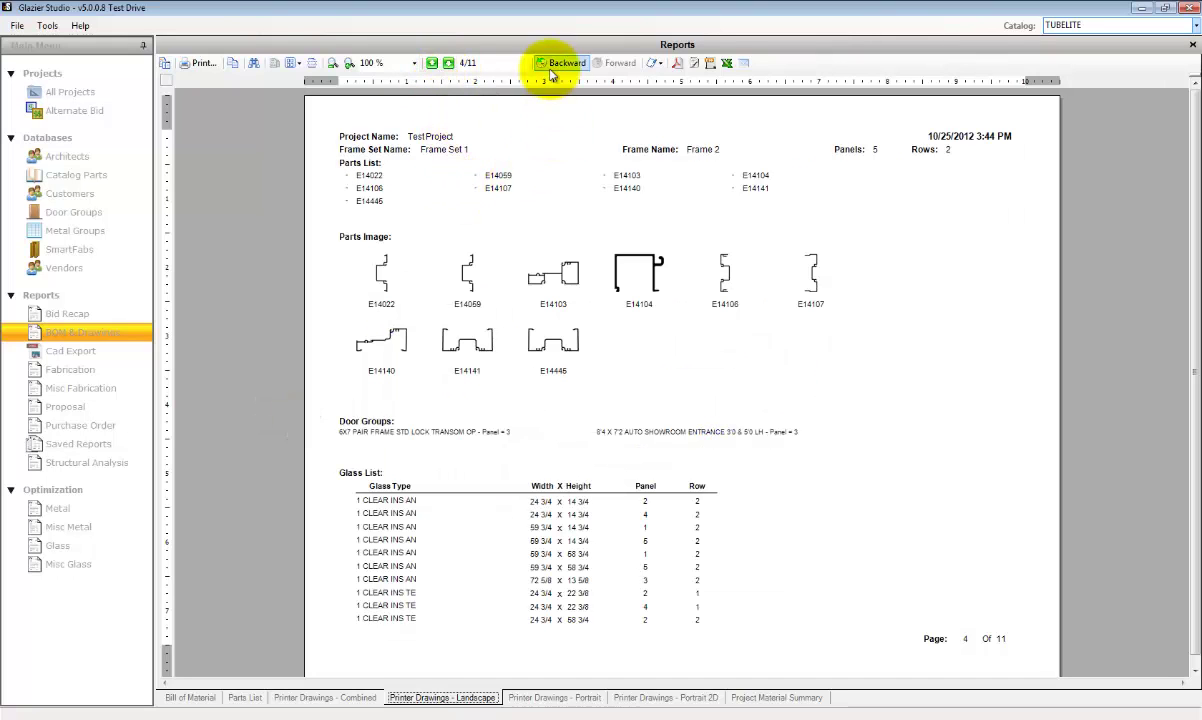
Step: Open the portrait printer drawings with default options and page through Frames 1–4
{"action": "left_click", "coordinate": [548, 700]}
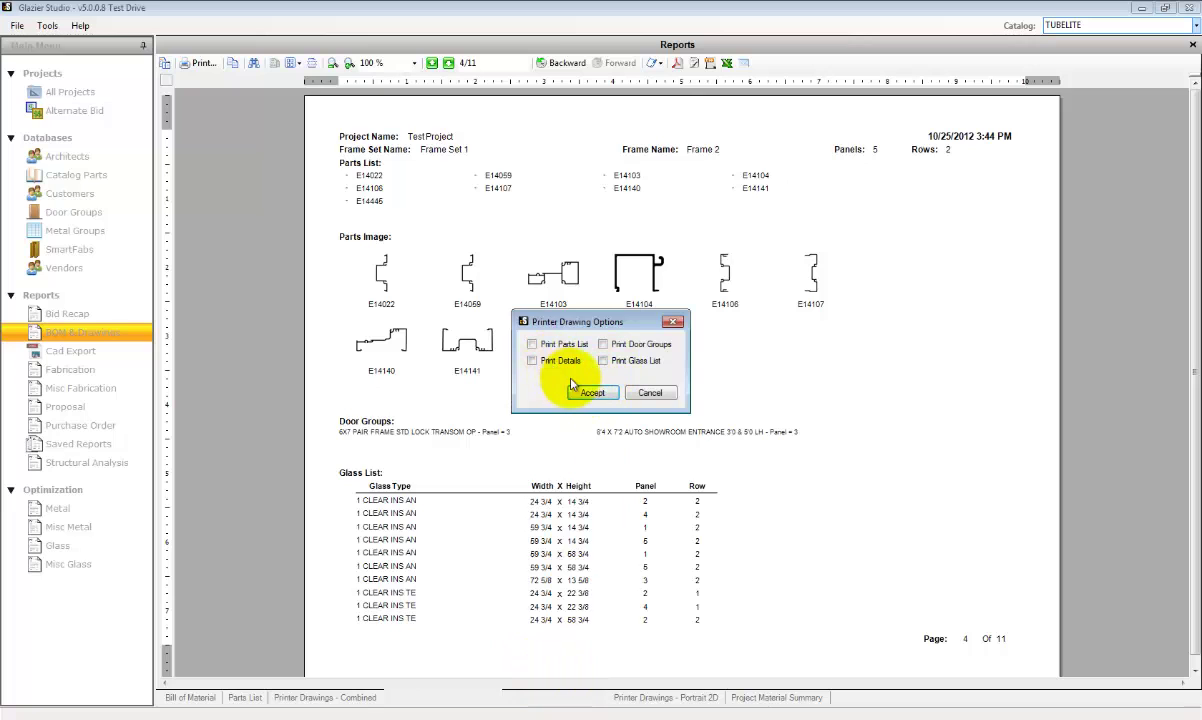
{"action": "left_click", "coordinate": [590, 393]}
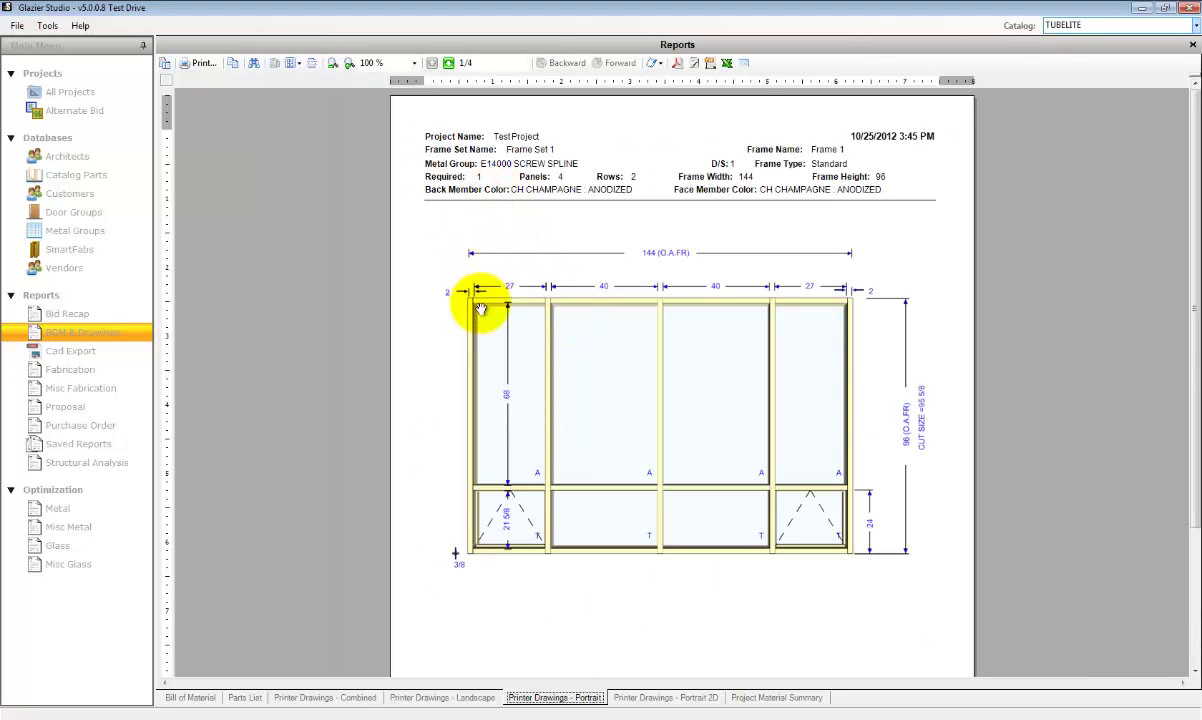
{"action": "left_click", "coordinate": [450, 66]}
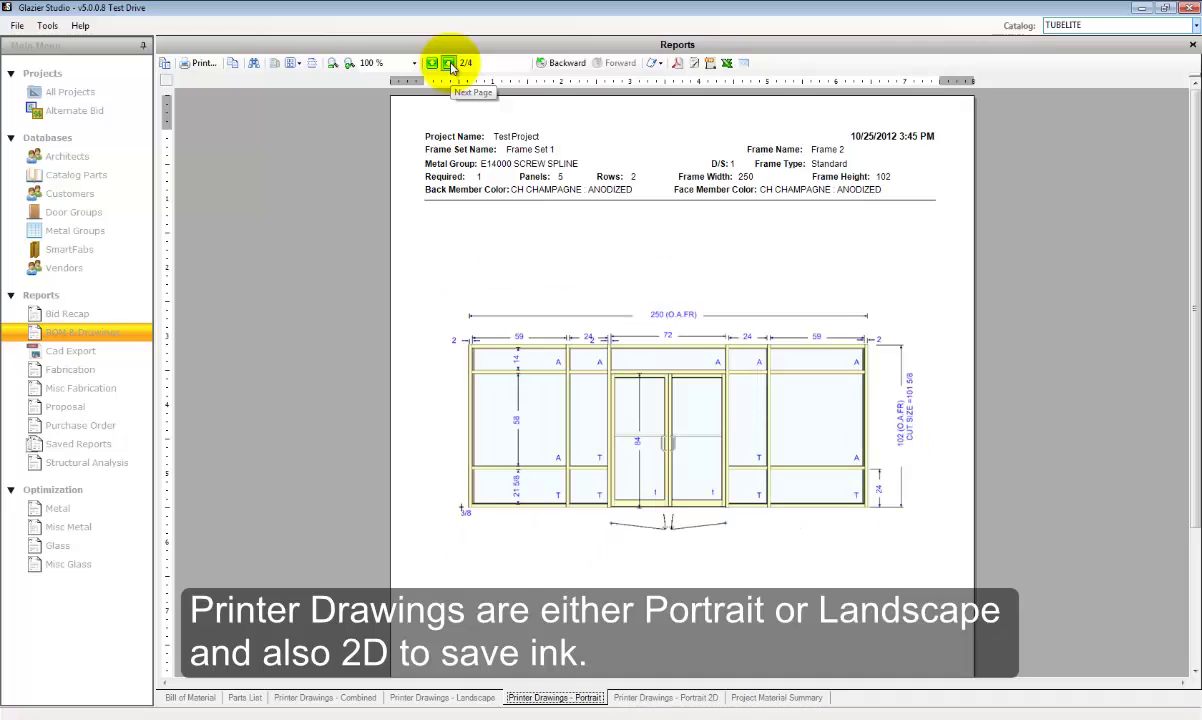
{"action": "left_click", "coordinate": [450, 66]}
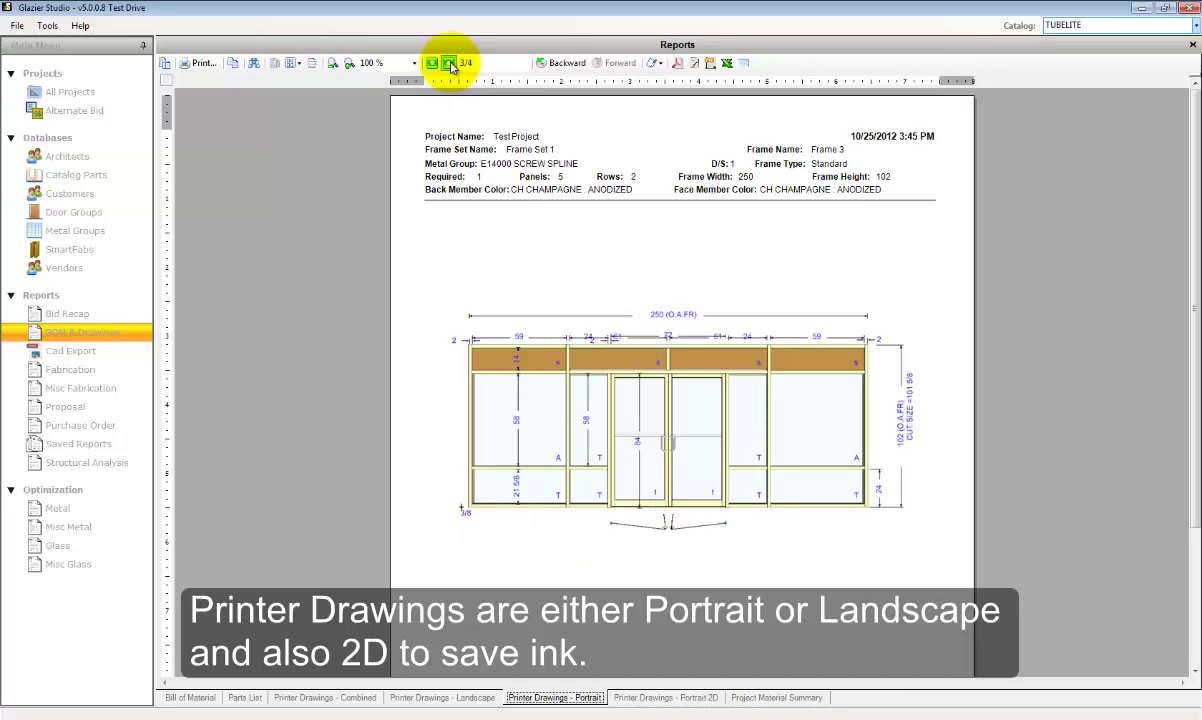
{"action": "left_click", "coordinate": [450, 66]}
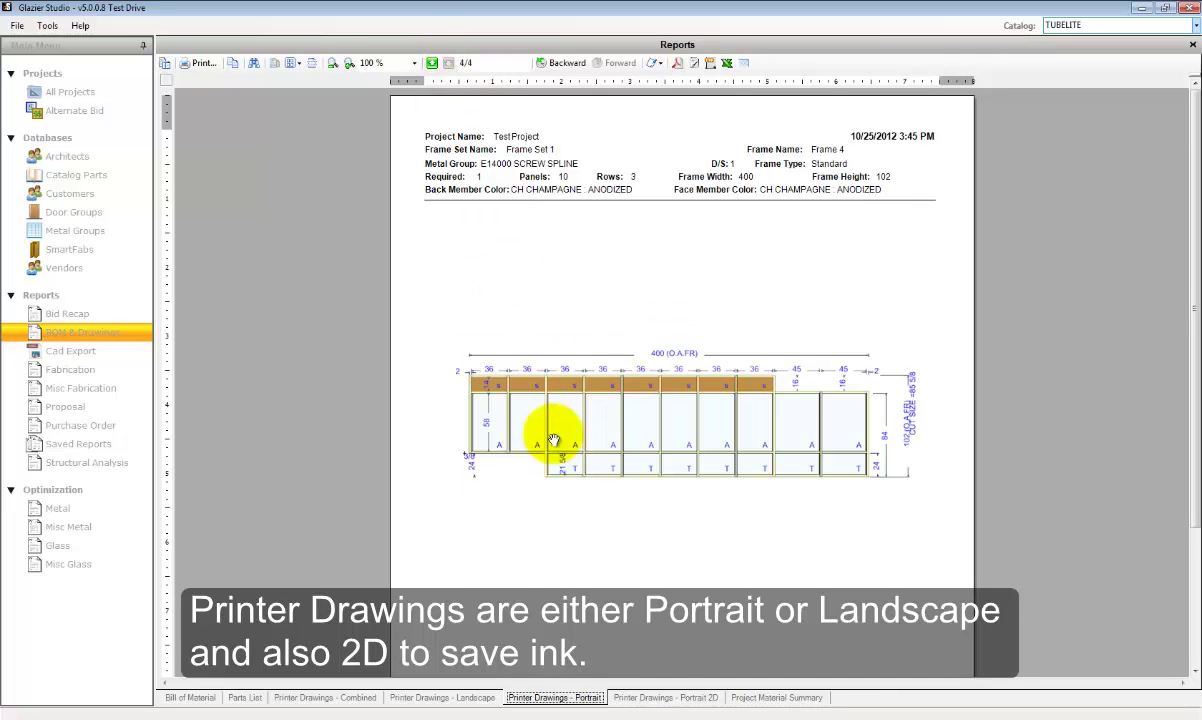
Step: Open the portrait 2D printer drawings with default options and page through Frames 1–4
{"action": "left_click", "coordinate": [650, 698]}
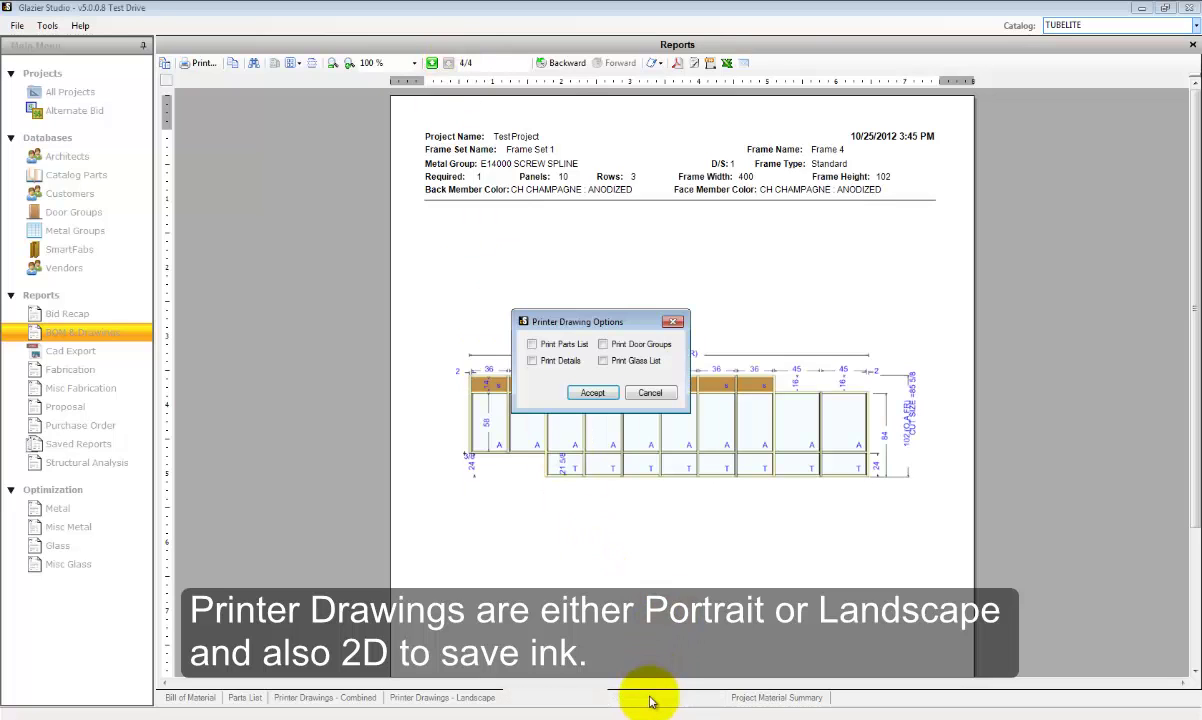
{"action": "left_click", "coordinate": [592, 394]}
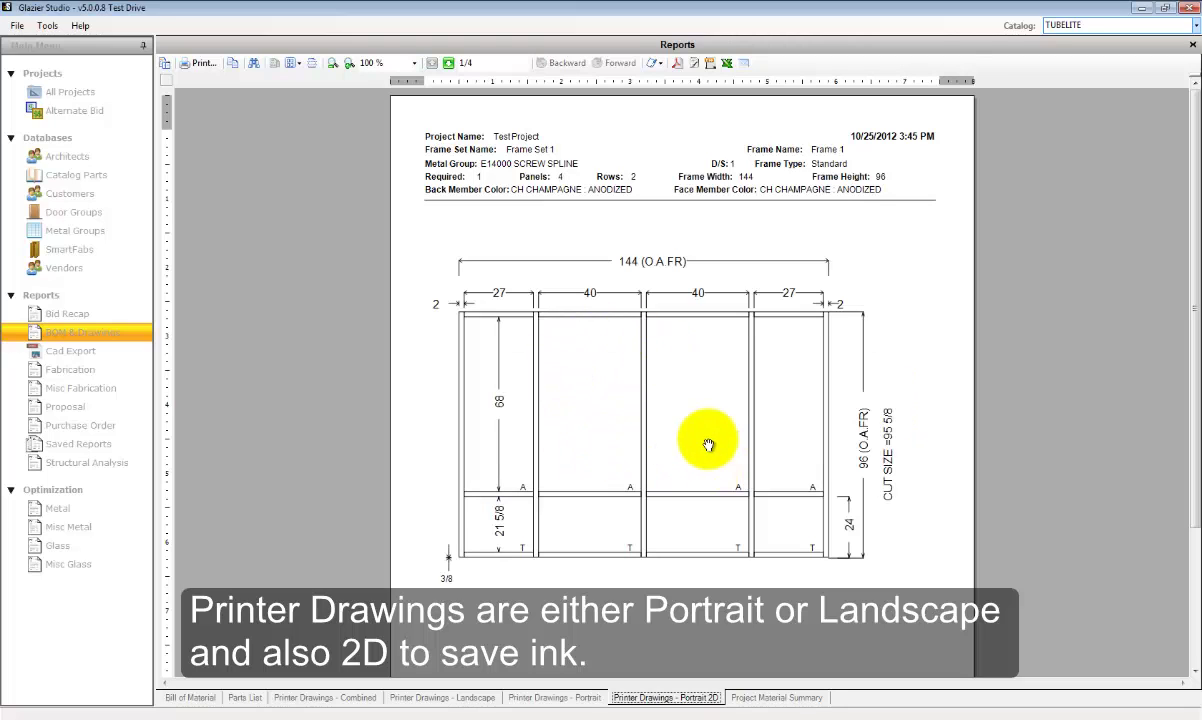
{"action": "left_click", "coordinate": [449, 64]}
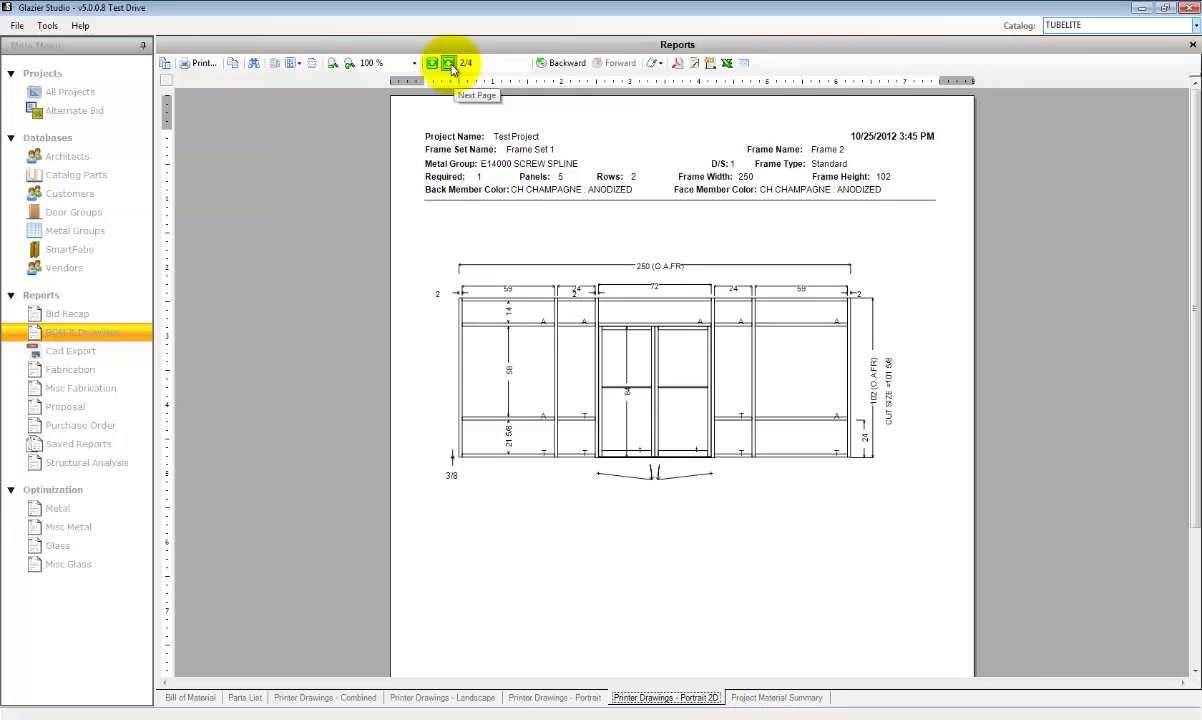
{"action": "left_click", "coordinate": [449, 64]}
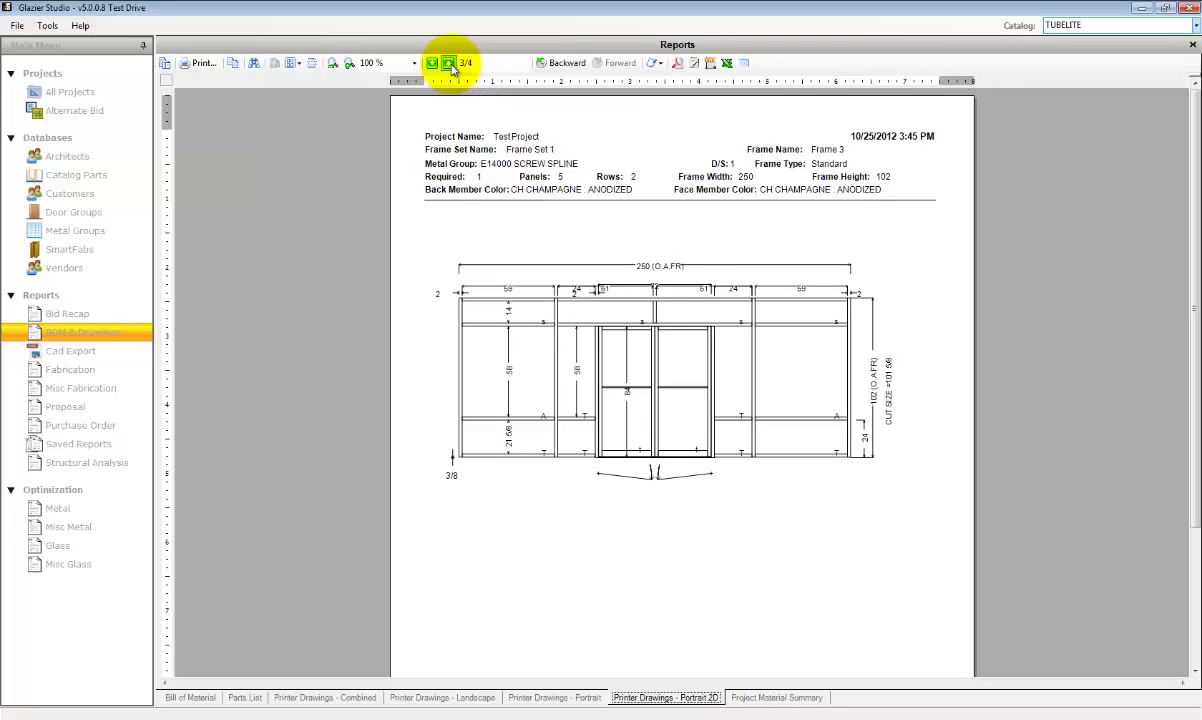
{"action": "left_click", "coordinate": [449, 64]}
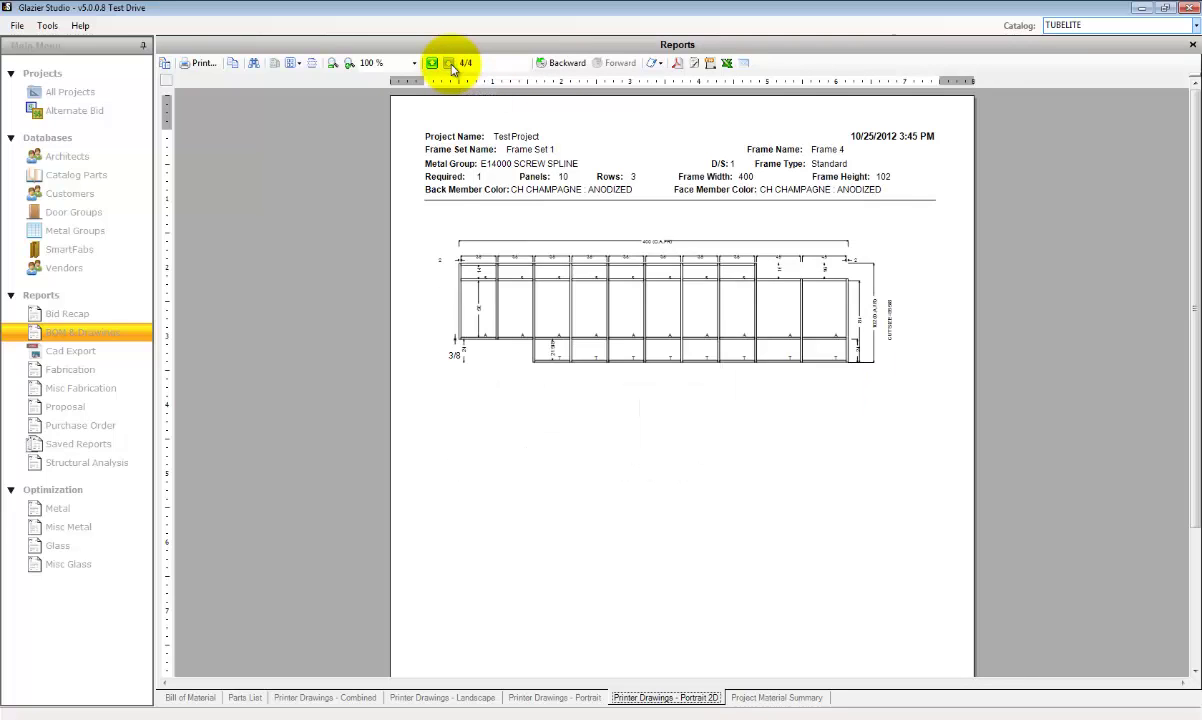
Step: Open the Project Material Summary and page through to page 3 of 3
{"action": "left_click", "coordinate": [776, 698]}
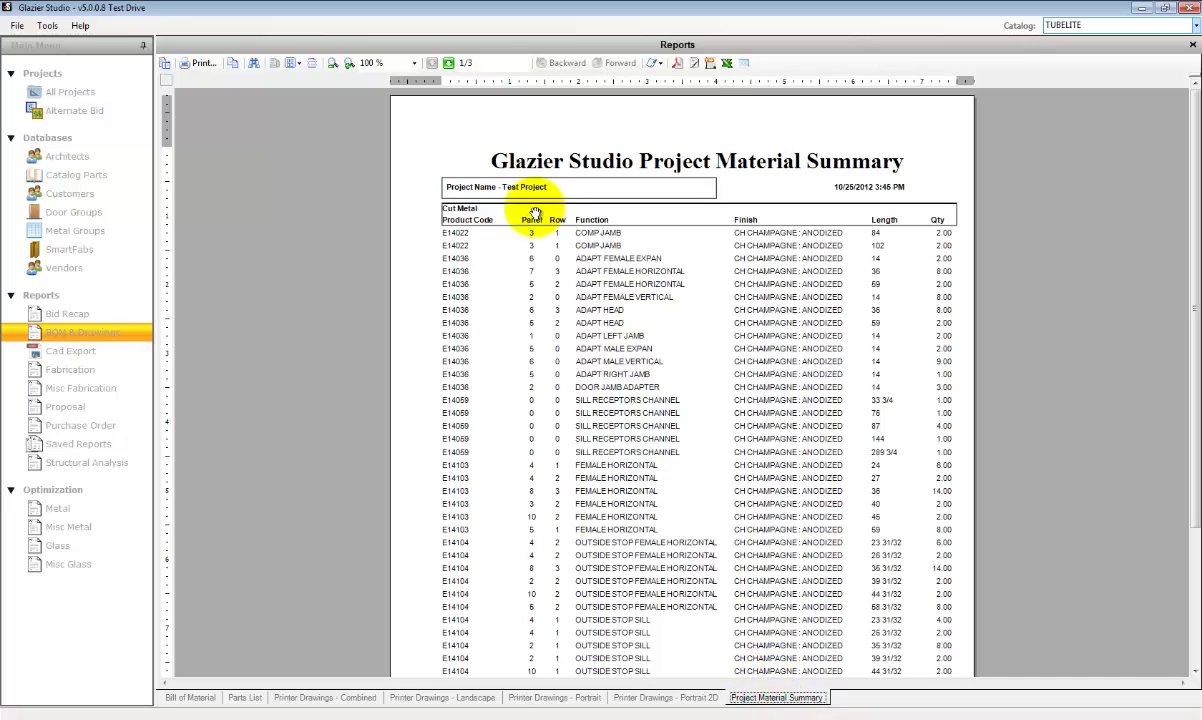
{"action": "left_click", "coordinate": [449, 63]}
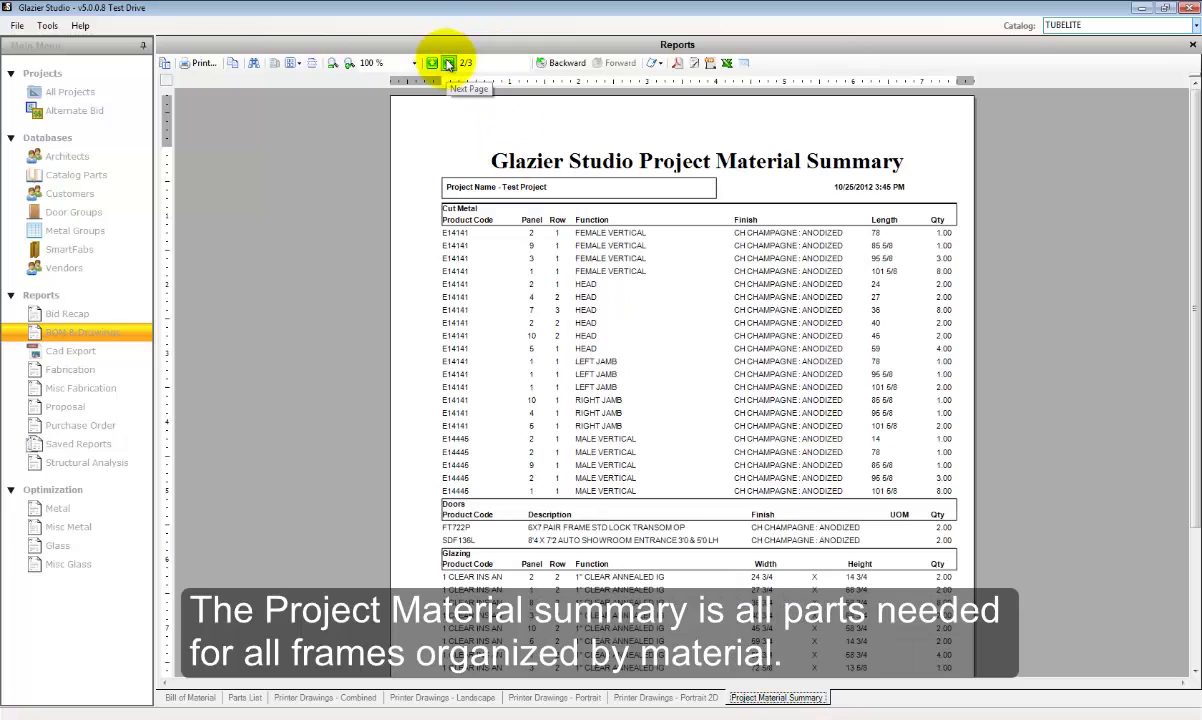
{"action": "left_click", "coordinate": [449, 63]}
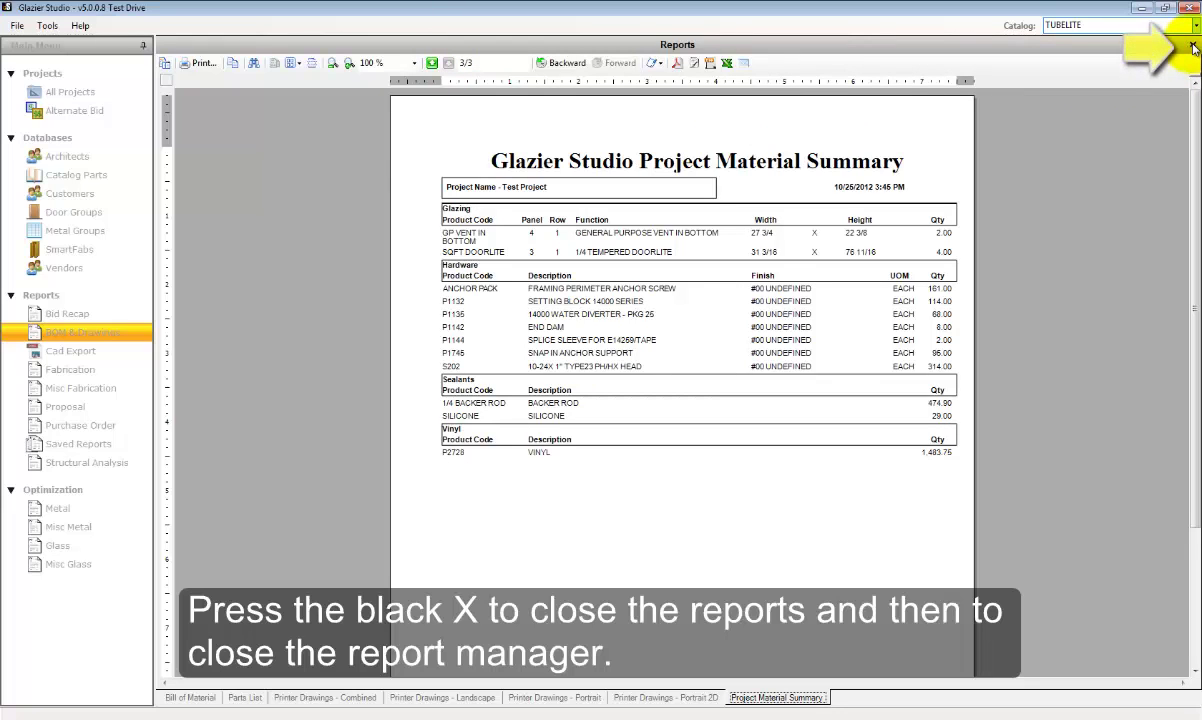
Step: Close the report viewer and the report manager to get back to All Projects
{"action": "left_click", "coordinate": [1193, 48]}
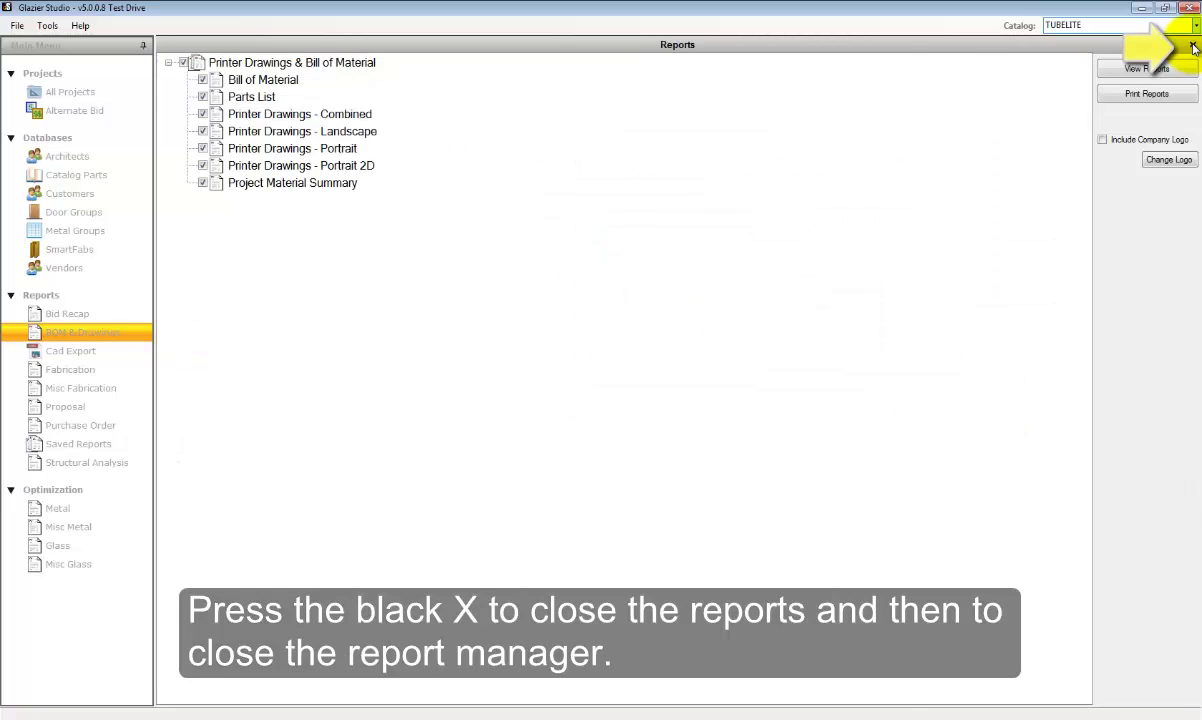
{"action": "left_click", "coordinate": [1193, 48]}
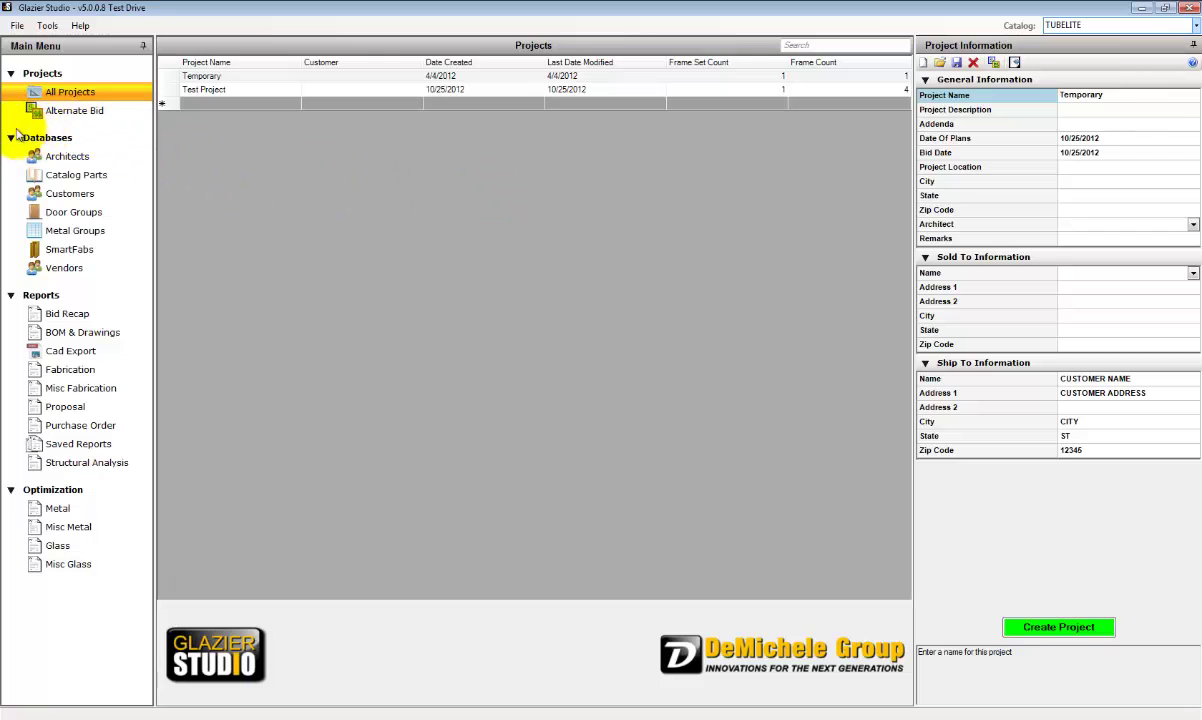